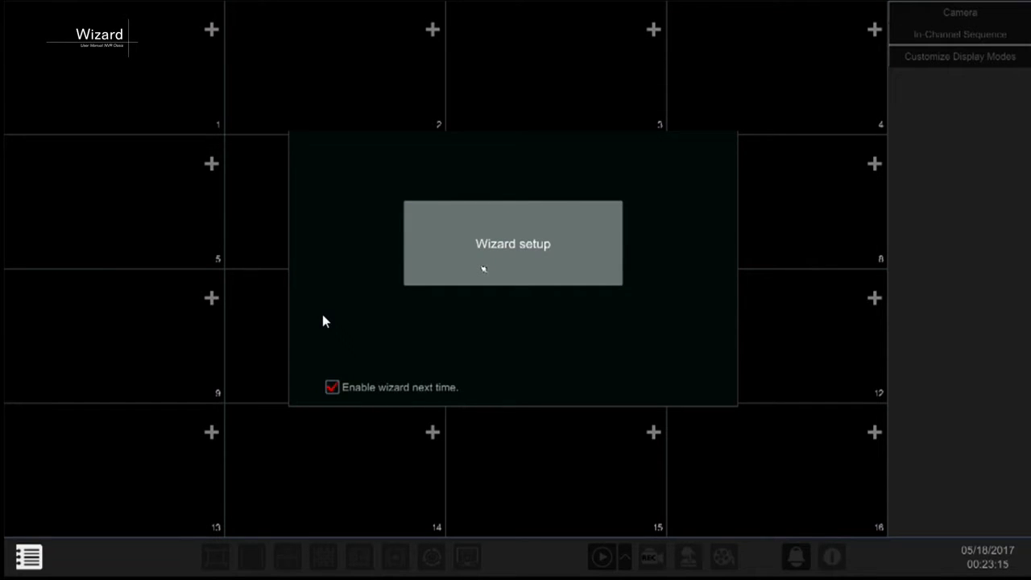
- Start the wizard setup and fill in the admin password and its confirmation, leaving automatic login off
{"action": "left_click", "coordinate": [484, 268]}
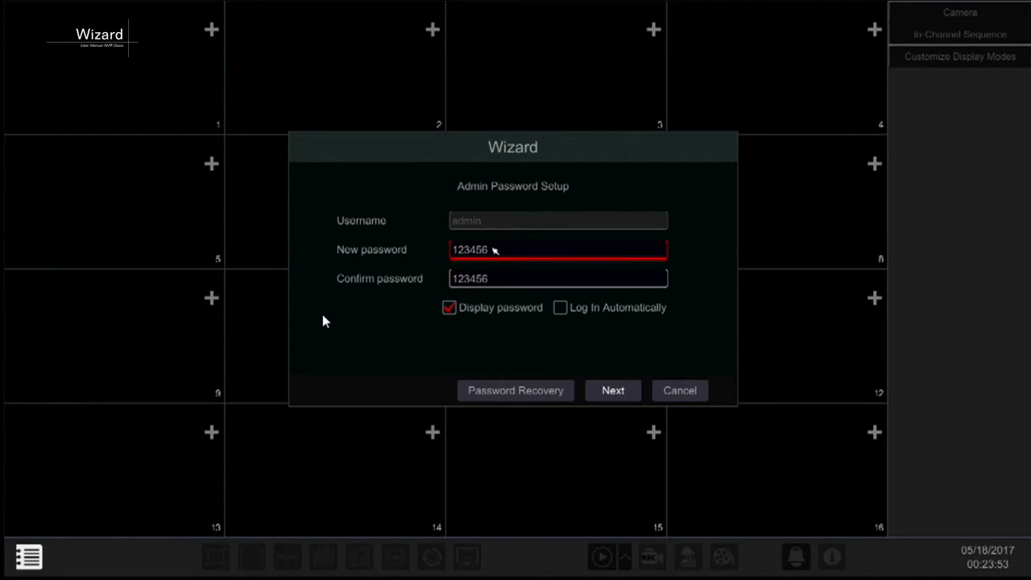
{"action": "left_click", "coordinate": [494, 250]}
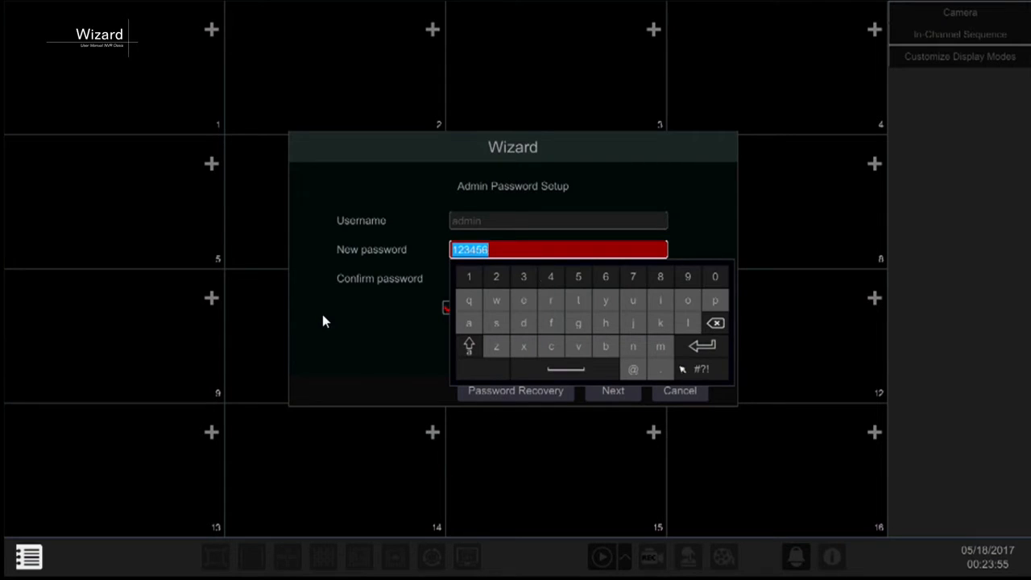
{"action": "left_click", "coordinate": [707, 348]}
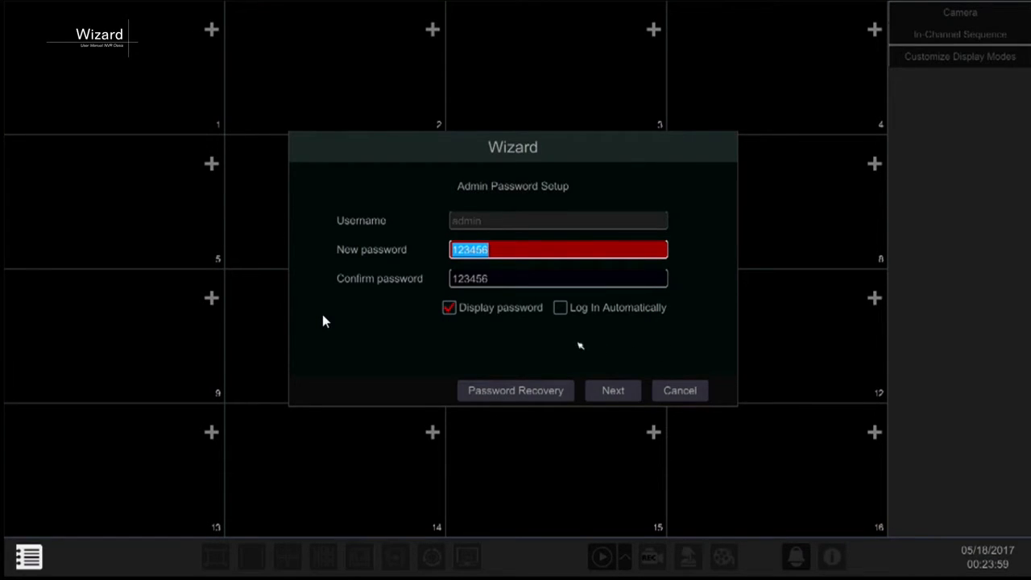
{"action": "left_click", "coordinate": [560, 308]}
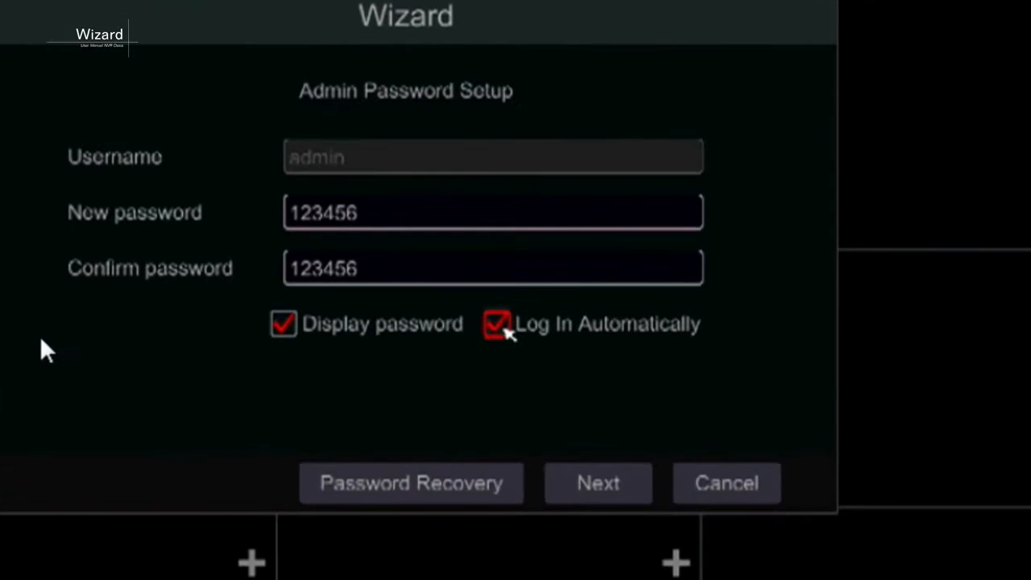
{"action": "left_click", "coordinate": [503, 327]}
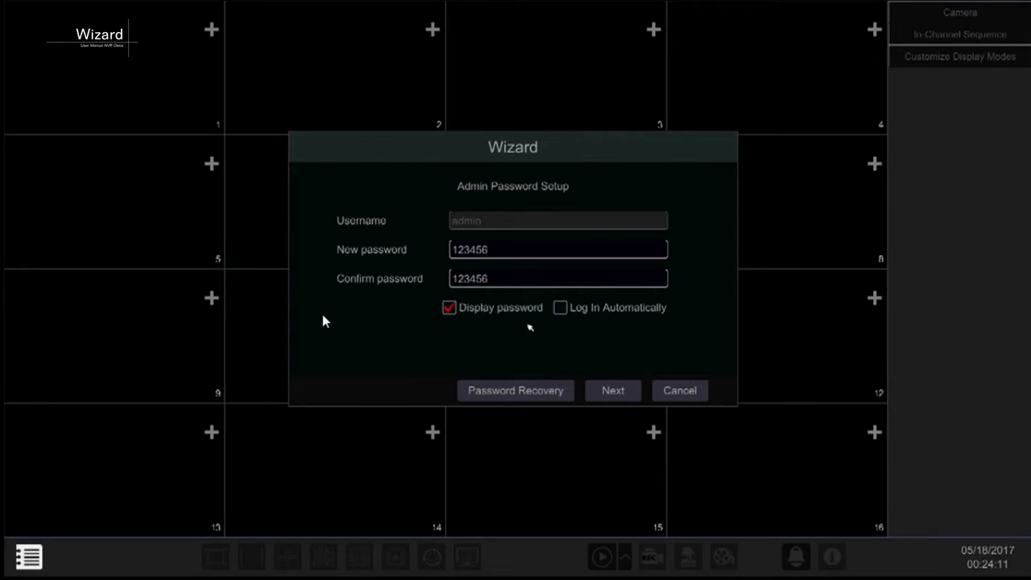
- Add the password recovery question "what is your pet" with its security answer and save the recovery settings
{"action": "left_click", "coordinate": [537, 394]}
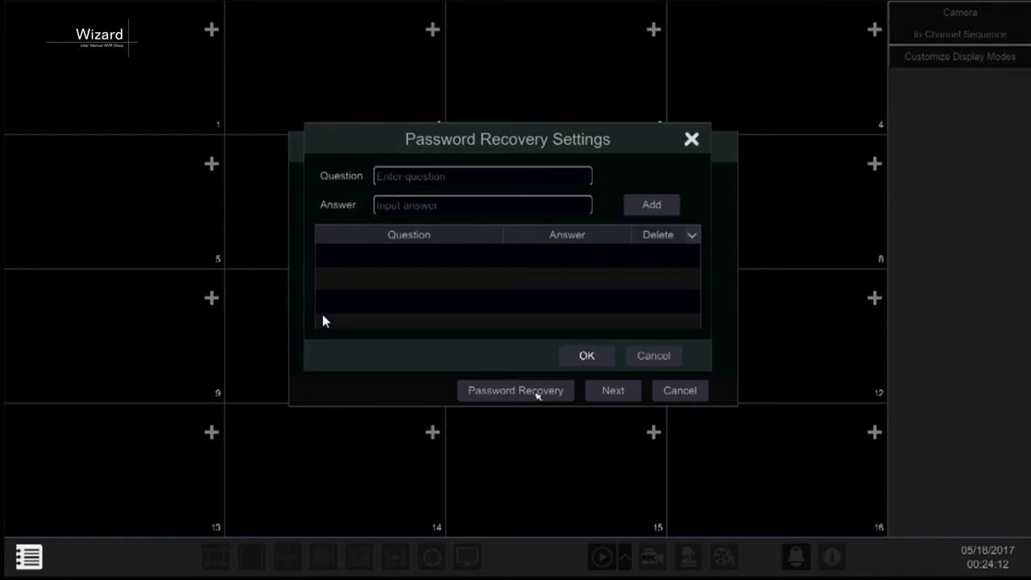
{"action": "left_click", "coordinate": [479, 177]}
{"action": "left_click", "coordinate": [421, 227]}
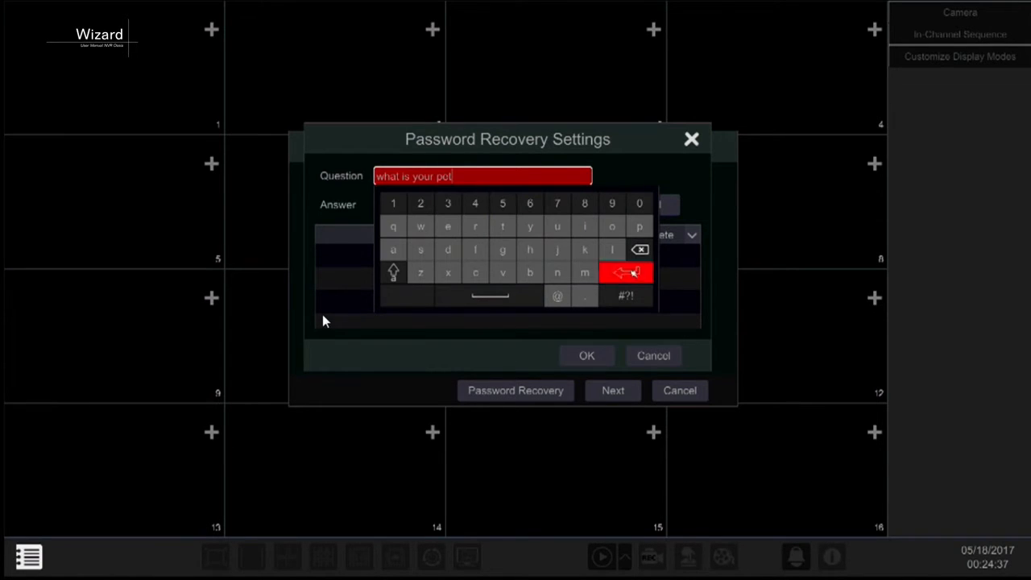
{"action": "left_click", "coordinate": [626, 273]}
{"action": "left_click", "coordinate": [483, 205]}
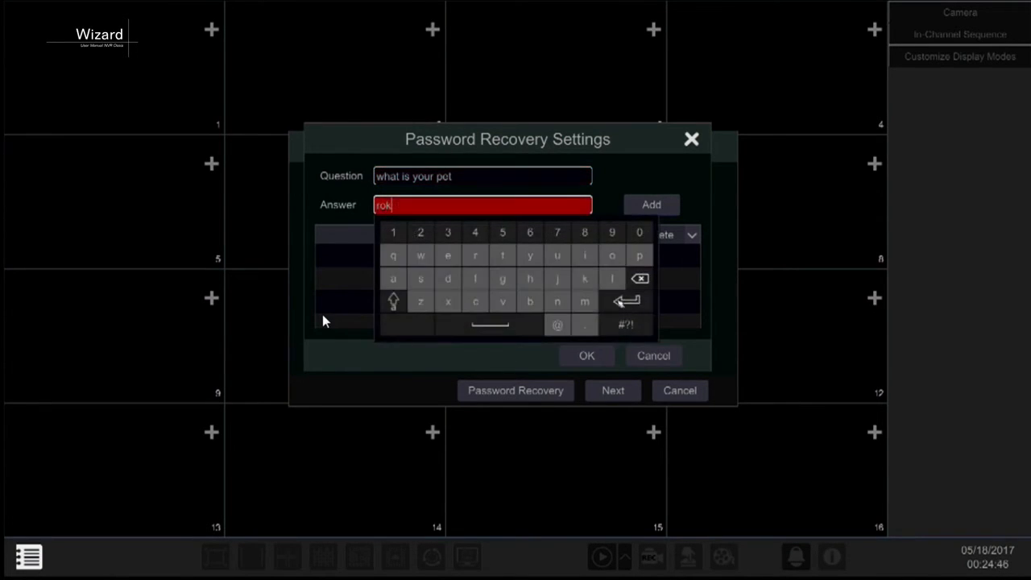
{"action": "left_click", "coordinate": [627, 301]}
{"action": "left_click", "coordinate": [652, 206]}
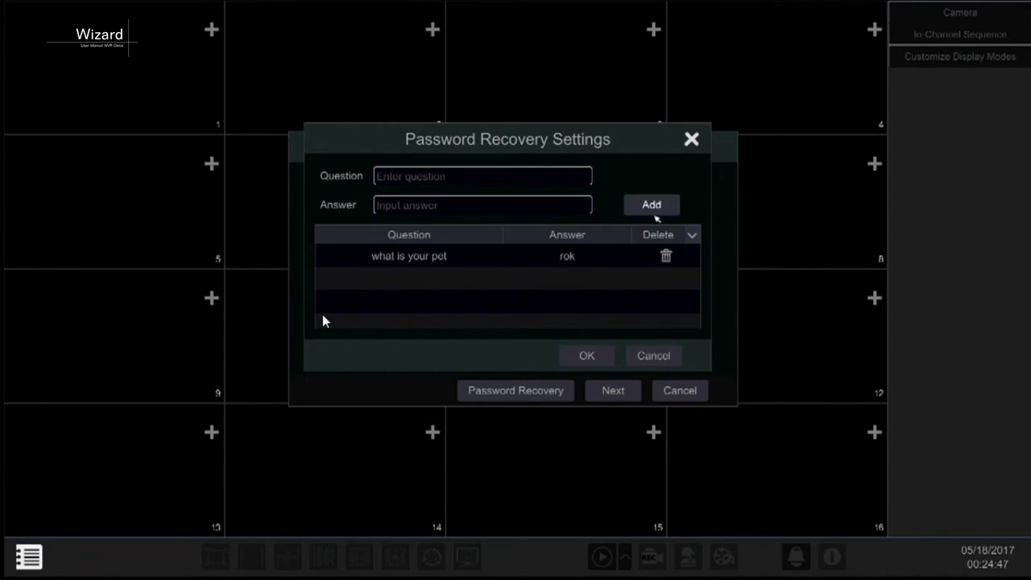
{"action": "left_click", "coordinate": [611, 353]}
- Accept the wizard's date, time and network settings, and enable NAT for the QR code connection
{"action": "left_click", "coordinate": [613, 390]}
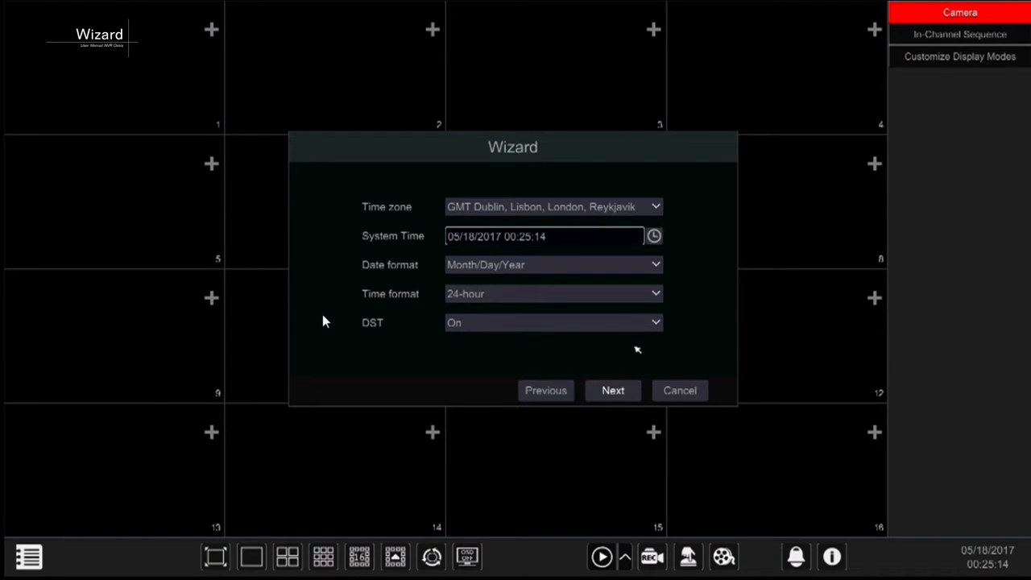
{"action": "left_click", "coordinate": [619, 388]}
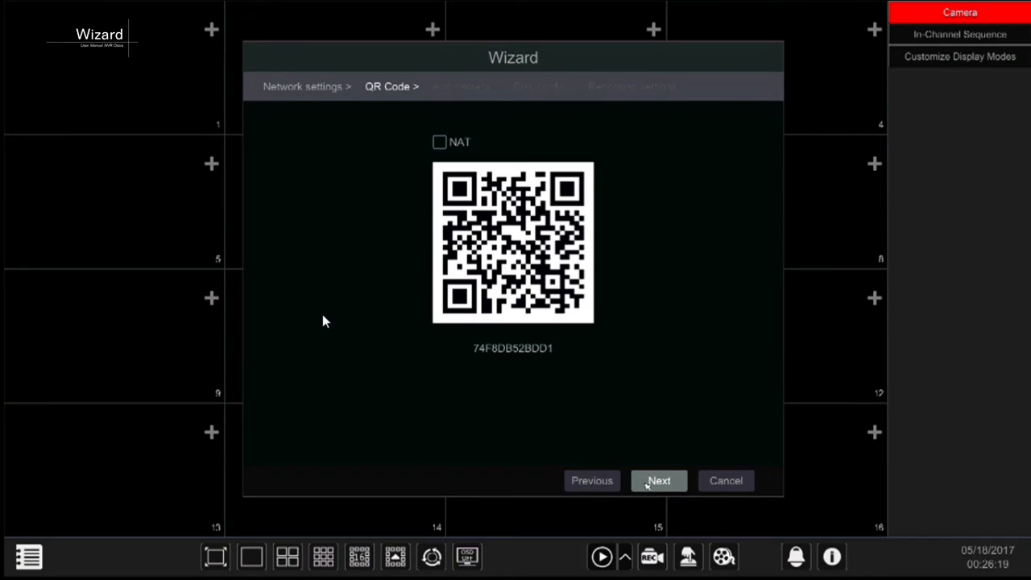
{"action": "left_click", "coordinate": [440, 143]}
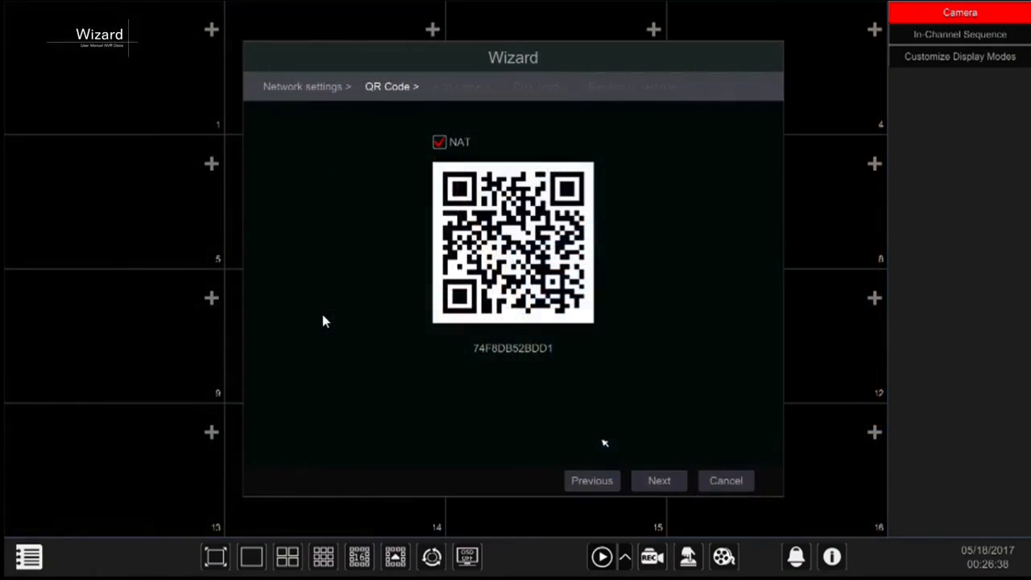
{"action": "left_click", "coordinate": [644, 481]}
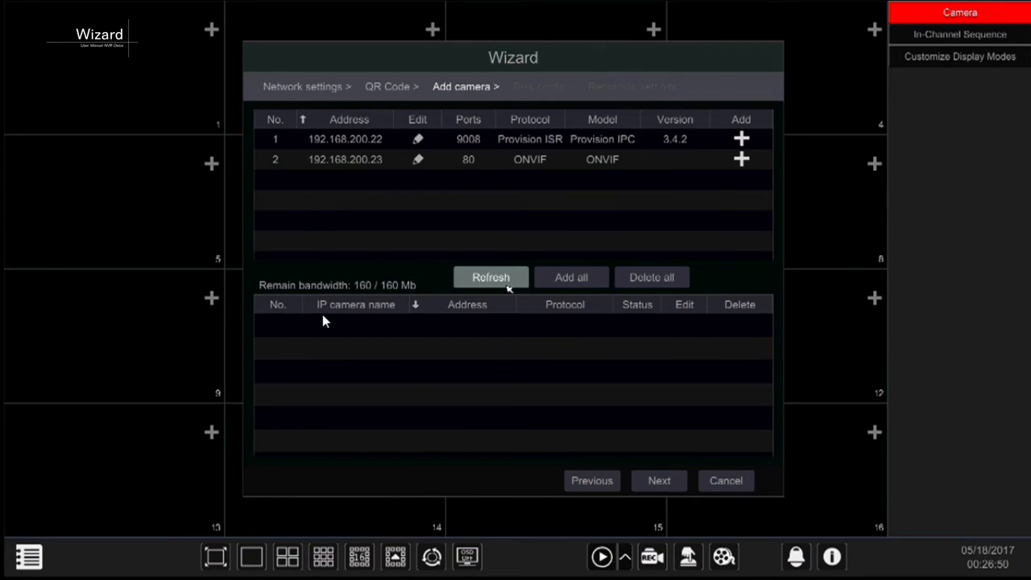
- Add the ONVIF camera at 192.168.200.23 and confirm the IP settings of the camera at 192.168.200.22
{"action": "left_click", "coordinate": [578, 284]}
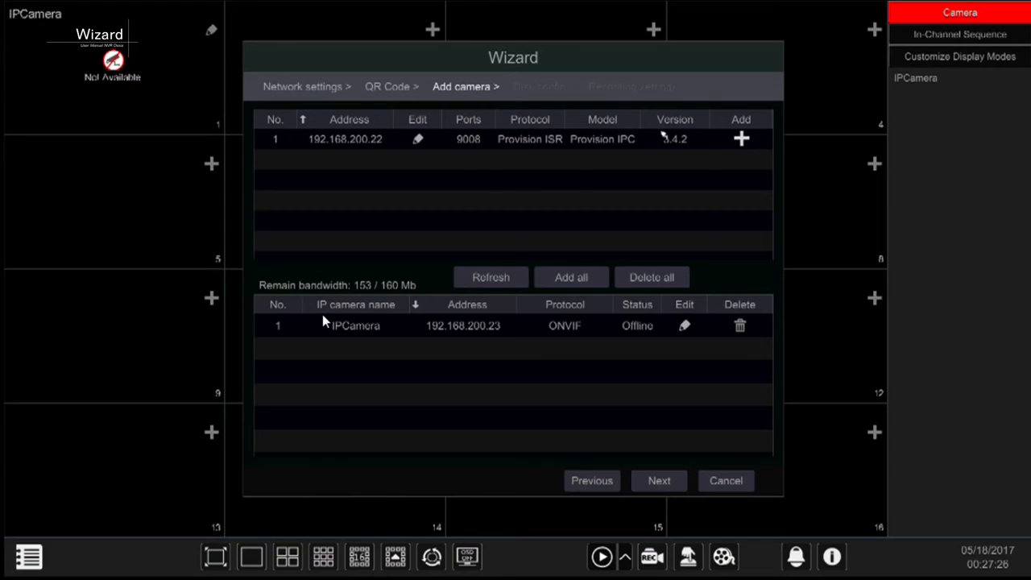
{"action": "left_click", "coordinate": [418, 138]}
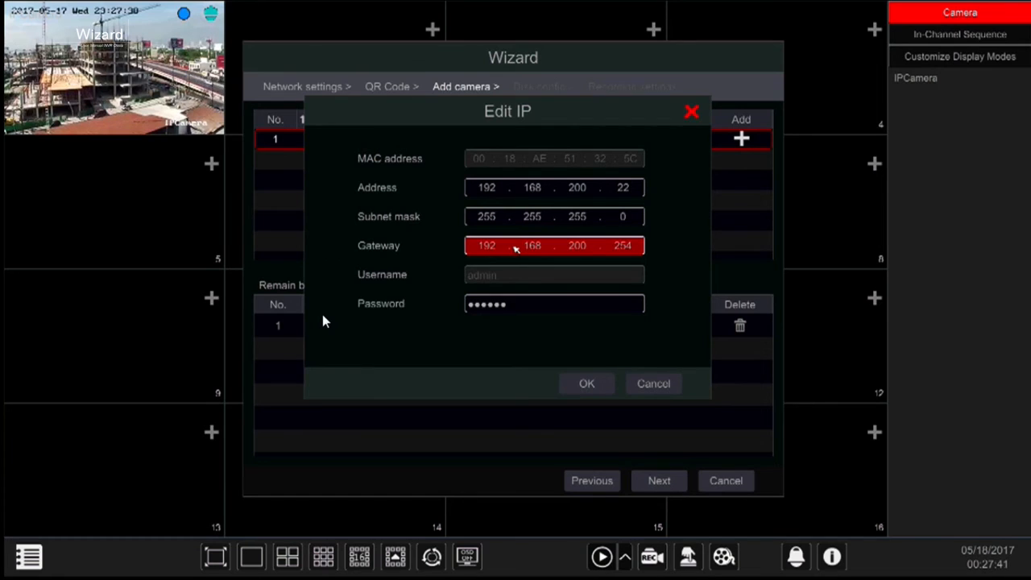
{"action": "left_click", "coordinate": [587, 384]}
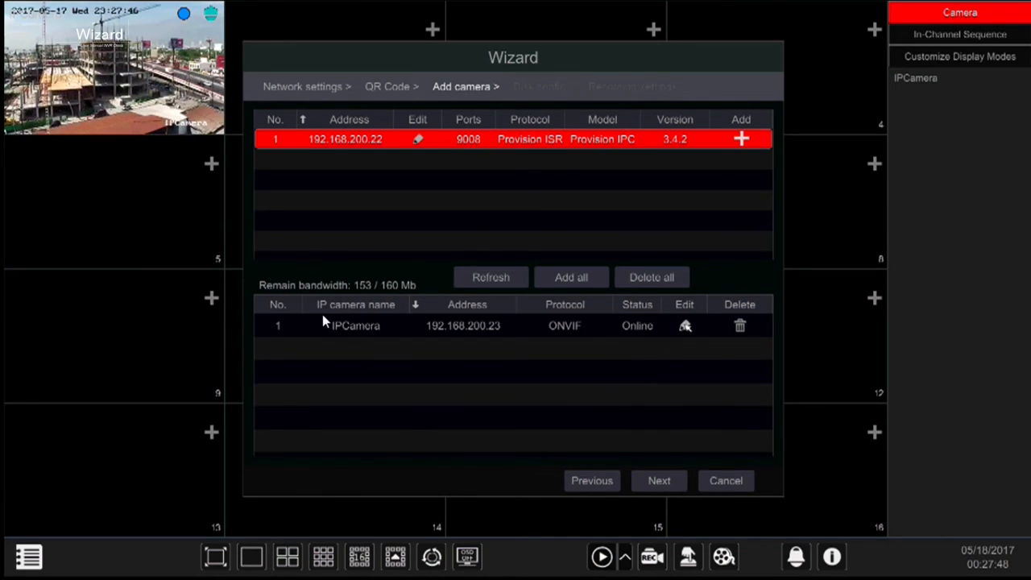
- Review the added ONVIF camera's settings and confirm them with the camera name kept as IPCamera
{"action": "left_click", "coordinate": [684, 325]}
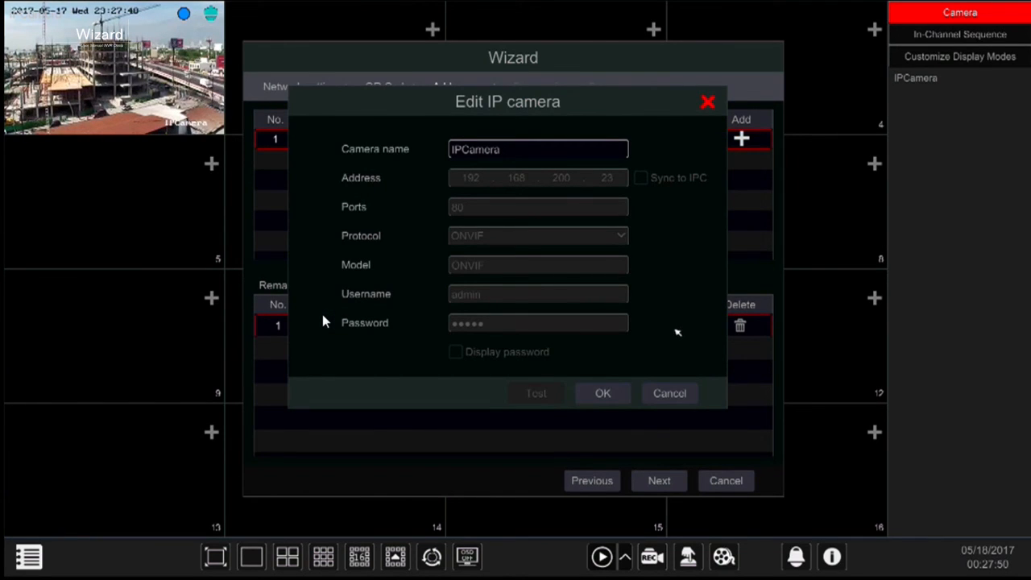
{"action": "left_click", "coordinate": [567, 153]}
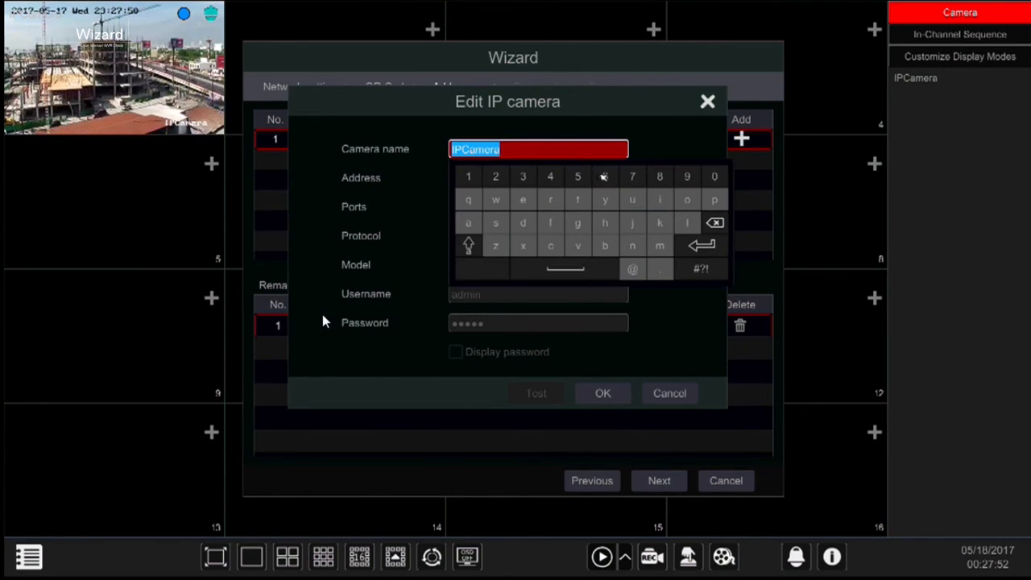
{"action": "left_click", "coordinate": [701, 247]}
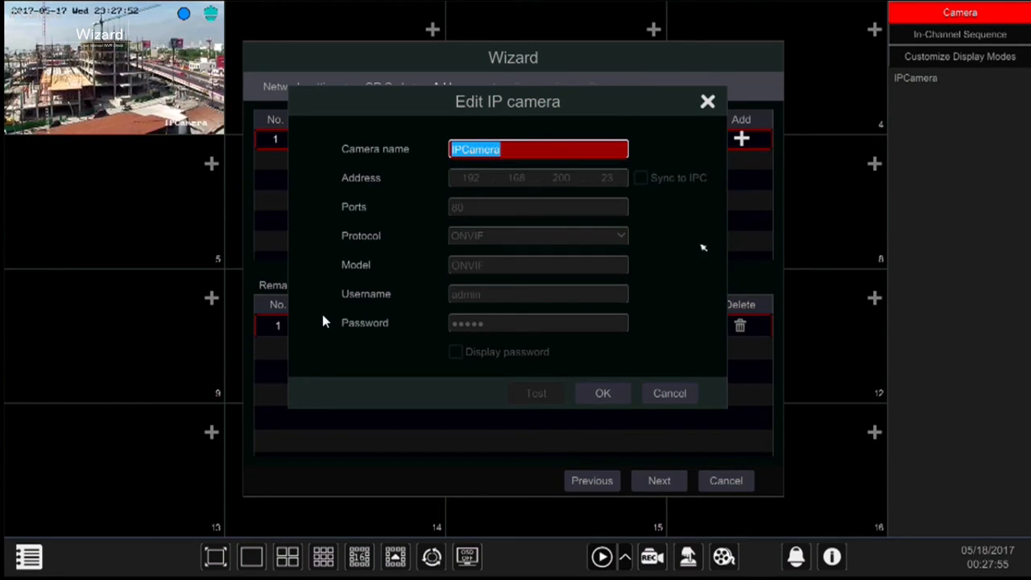
{"action": "left_click", "coordinate": [609, 397]}
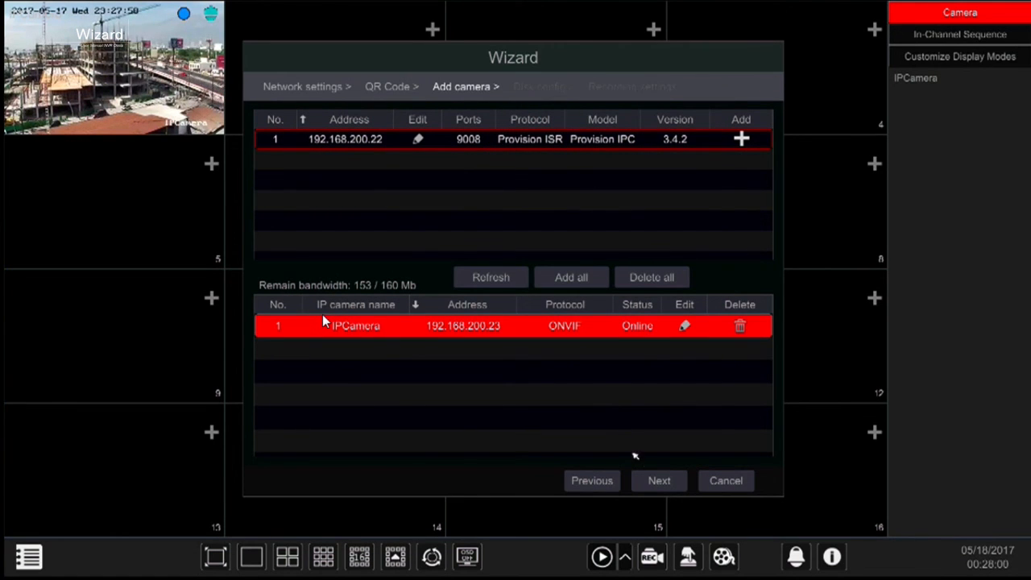
- Proceed to the disk configuration and format Disk1
{"action": "left_click", "coordinate": [657, 482]}
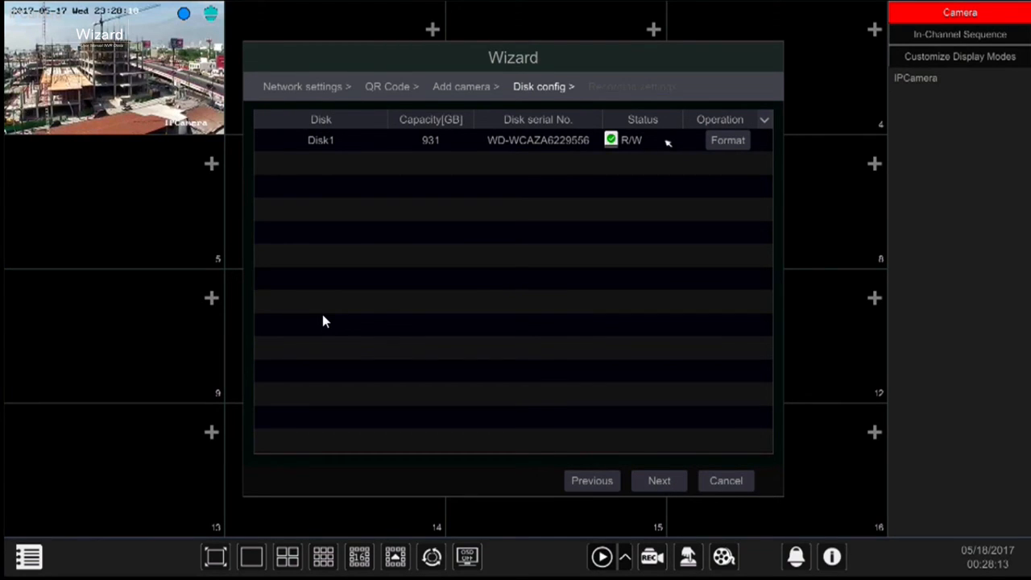
{"action": "left_click", "coordinate": [721, 142]}
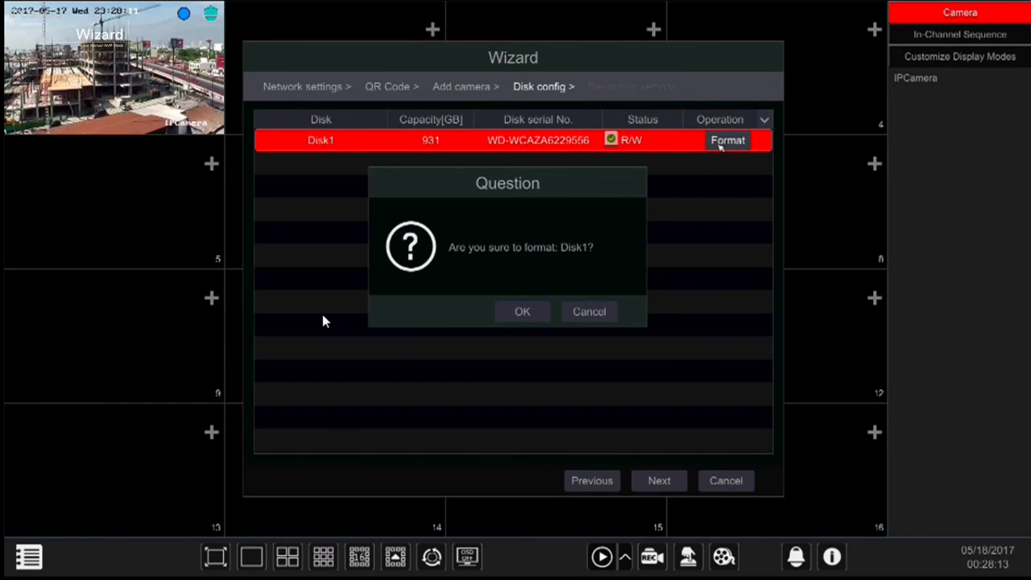
{"action": "left_click", "coordinate": [529, 314]}
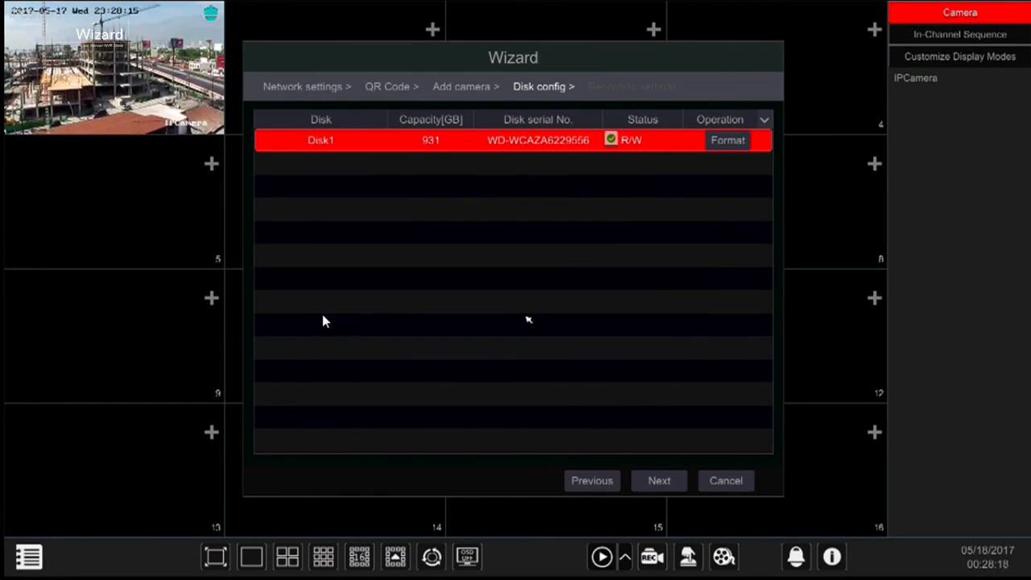
- Set the recording mode to Auto with Always(24x7) recording+Motion recording+Sensor recording and finish the wizard
{"action": "left_click", "coordinate": [661, 481]}
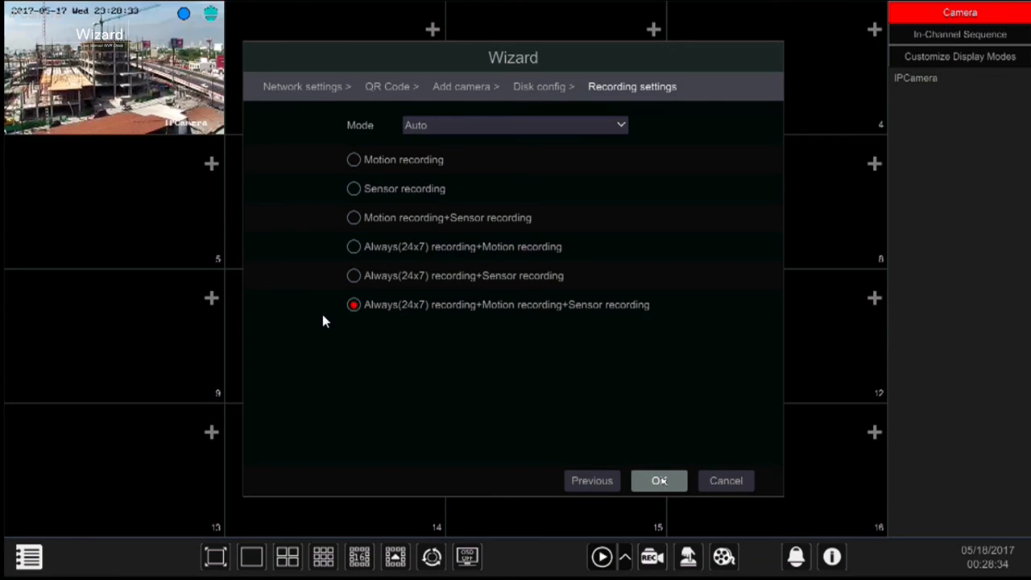
{"action": "left_click", "coordinate": [436, 127]}
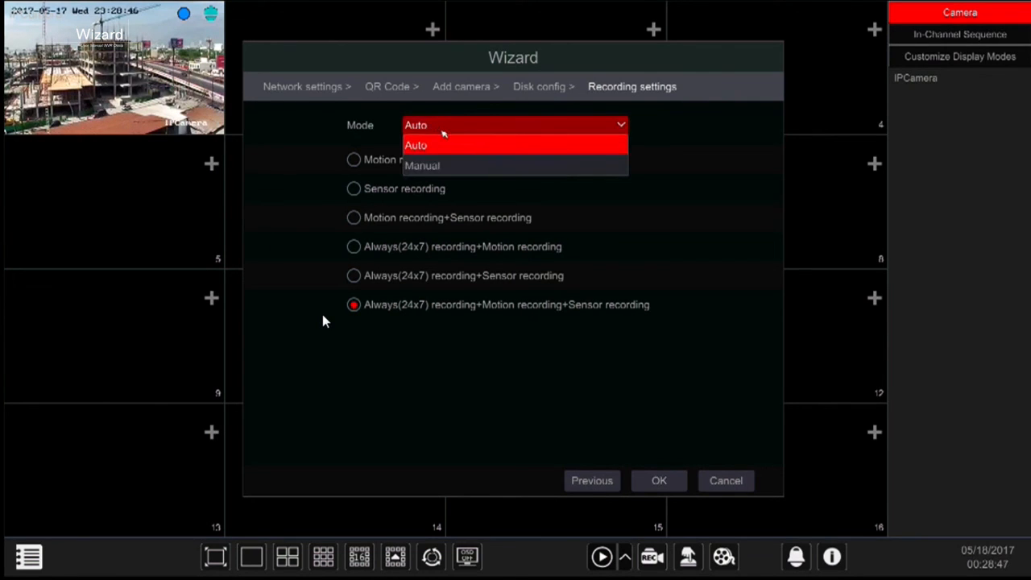
{"action": "left_click", "coordinate": [402, 149]}
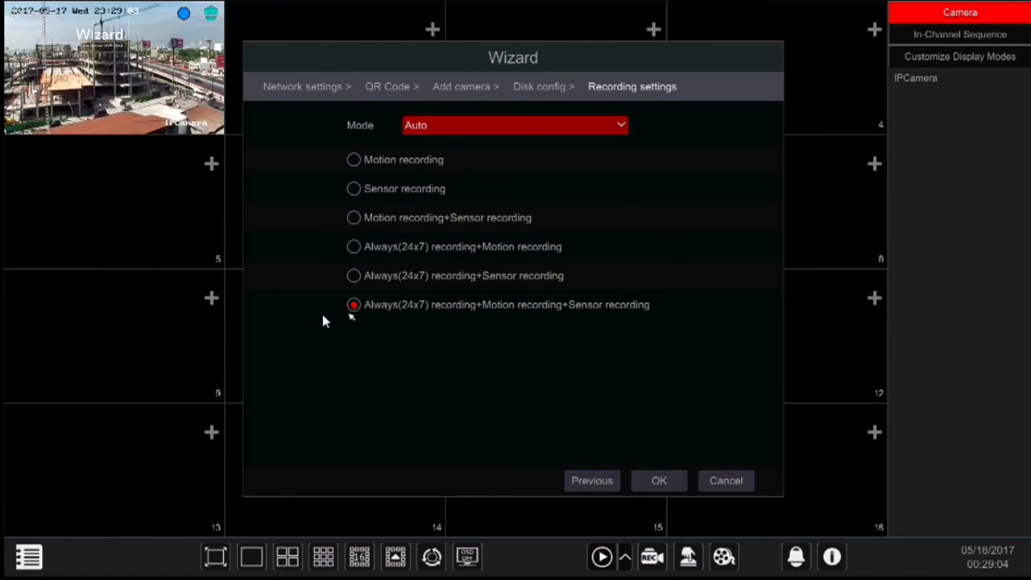
{"action": "left_click", "coordinate": [660, 479]}
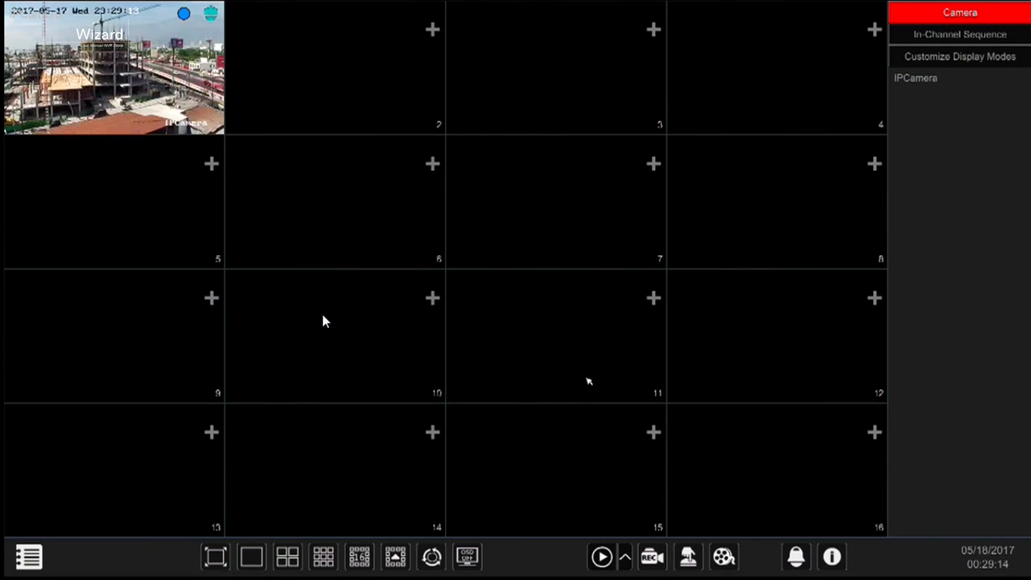